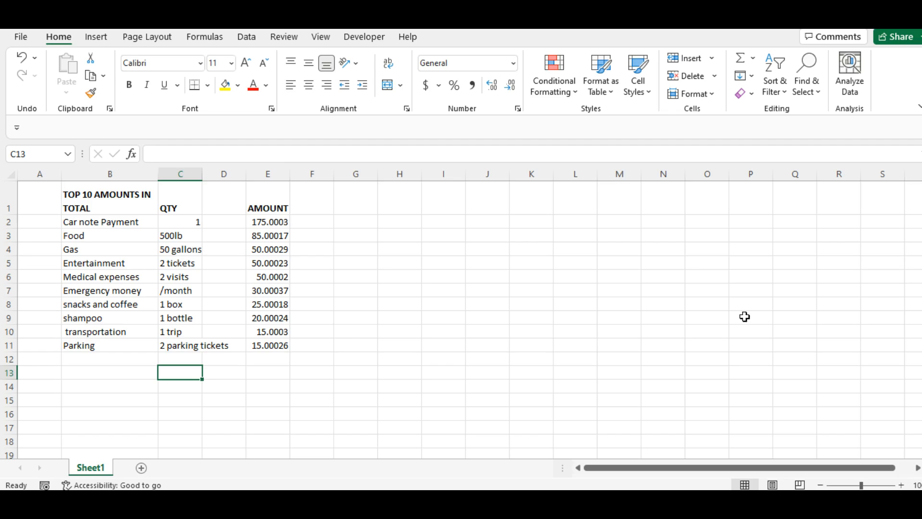
Step: Freeze the worksheet's top row and check the header while moving through the list
{"action": "left_click", "coordinate": [321, 37]}
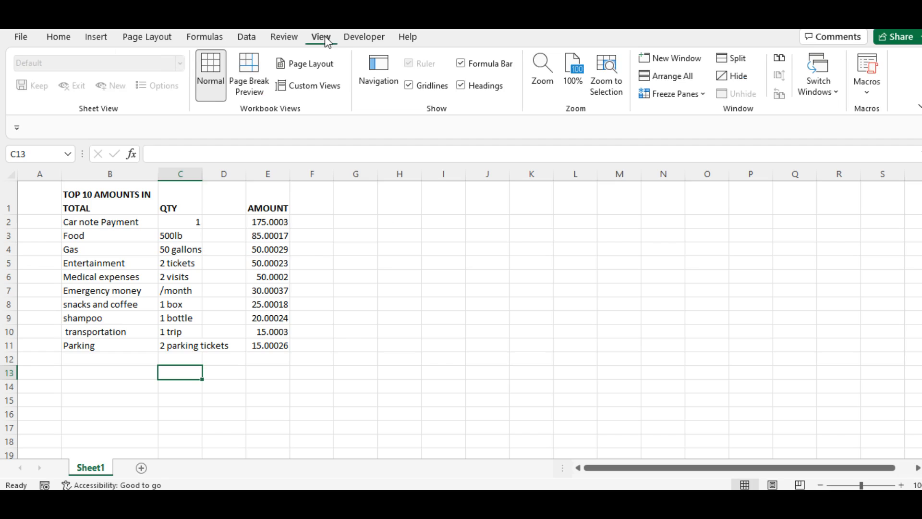
{"action": "left_click", "coordinate": [701, 94]}
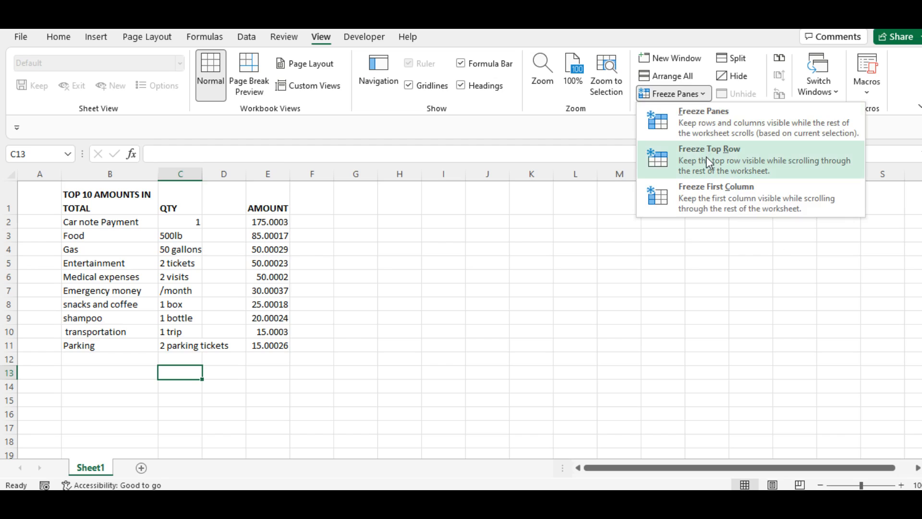
{"action": "left_click", "coordinate": [706, 157]}
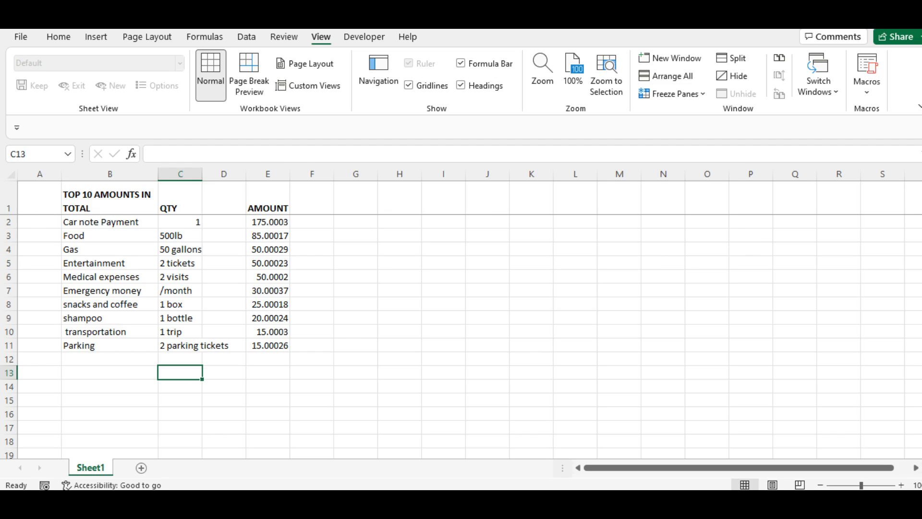
{"action": "left_click_drag", "start_coordinate": [921, 244], "coordinate": [921, 194]}
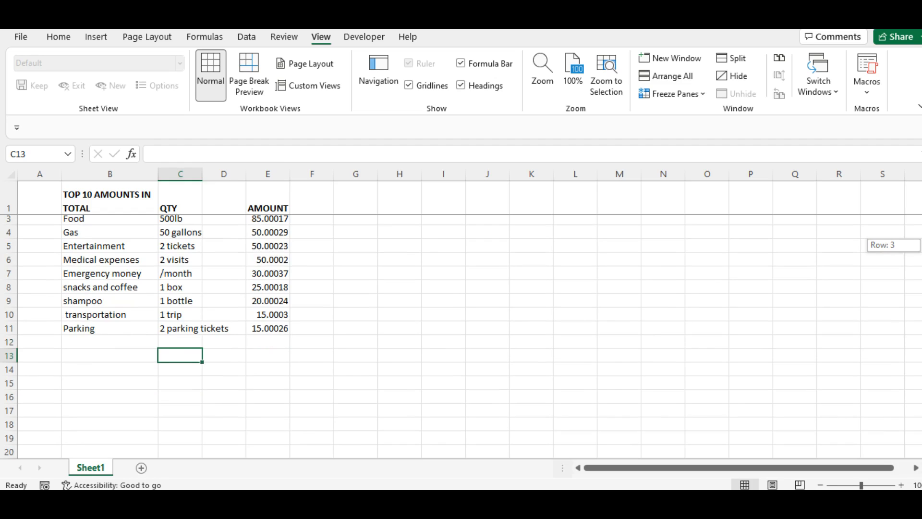
{"action": "left_click_drag", "start_coordinate": [921, 246], "coordinate": [921, 234]}
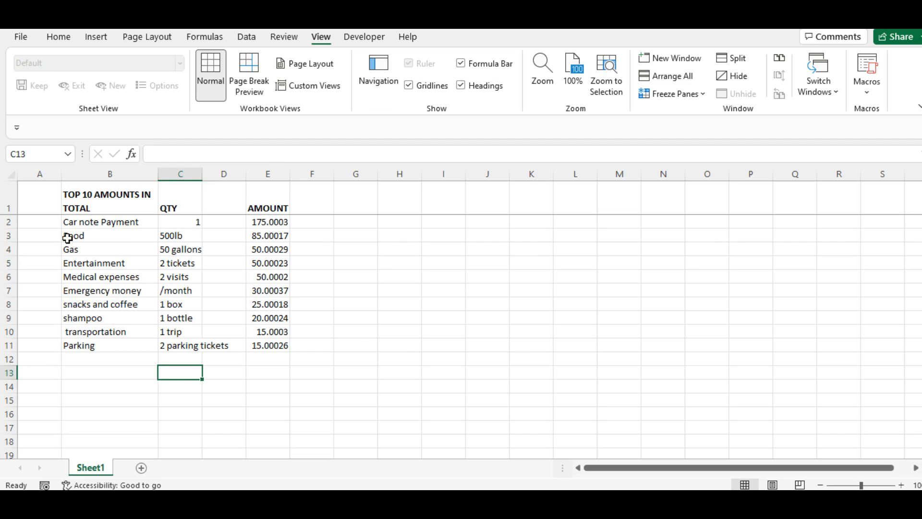
Step: Copy the expense rows from Food to Parking (B3:E11) and paste them below the list starting at B12
{"action": "left_click_drag", "start_coordinate": [89, 238], "coordinate": [283, 345]}
{"action": "key", "text": "ctrl+c"}
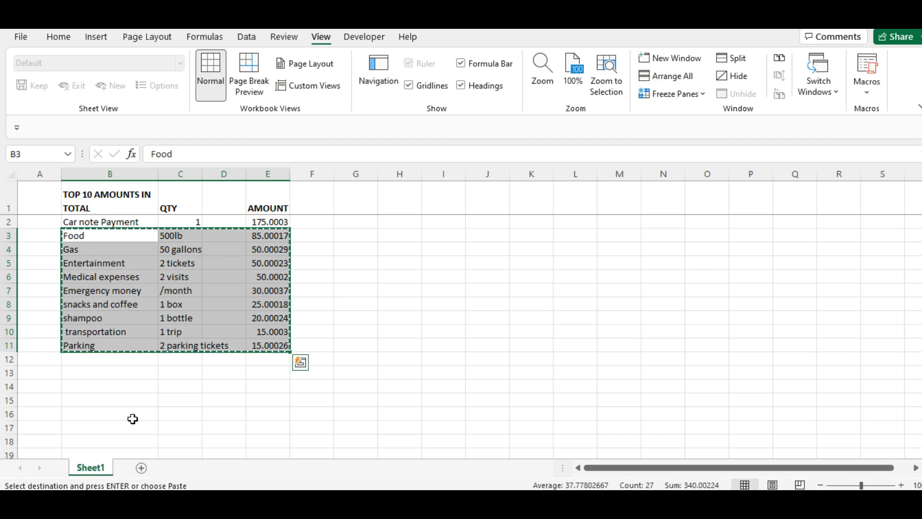
{"action": "left_click", "coordinate": [76, 360]}
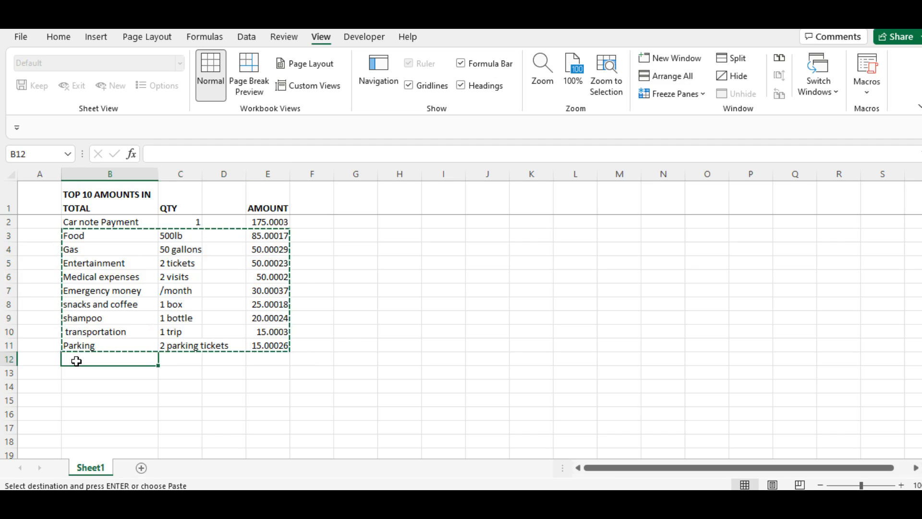
{"action": "key", "text": "ctrl+v"}
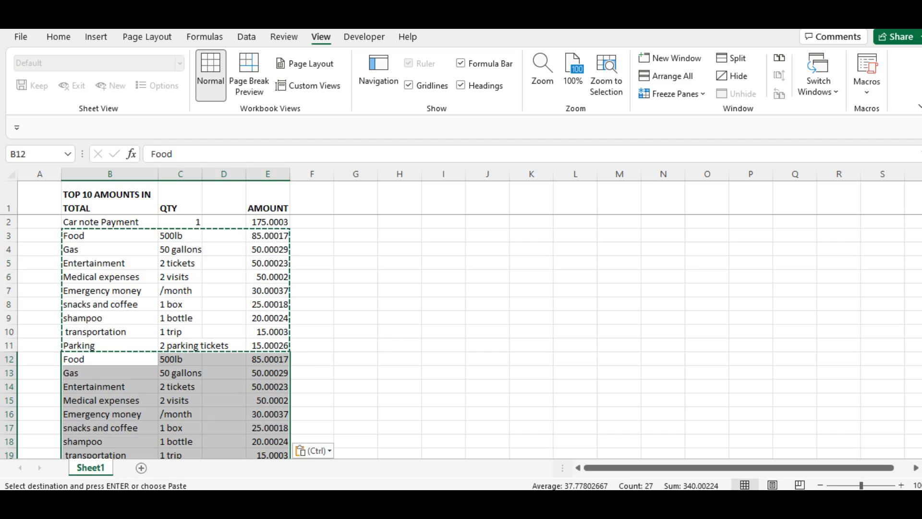
Step: Examine how the frozen header row behaves across the extended expense list
{"action": "scroll", "coordinate": [94, 358], "scroll_direction": "down", "scroll_amount": 1}
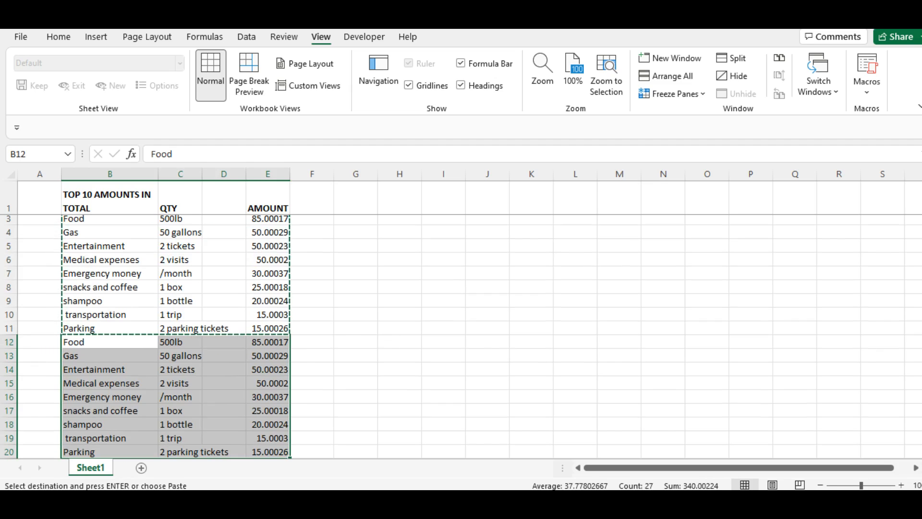
{"action": "scroll", "coordinate": [912, 240], "scroll_direction": "up", "scroll_amount": 1}
{"action": "scroll", "coordinate": [917, 313], "scroll_direction": "down", "scroll_amount": 1}
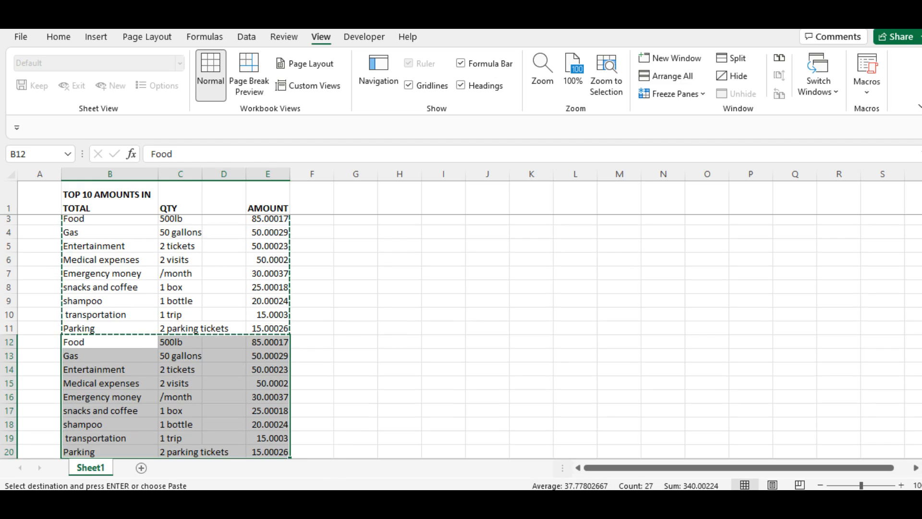
{"action": "scroll", "coordinate": [533, 409], "scroll_direction": "down", "scroll_amount": 5}
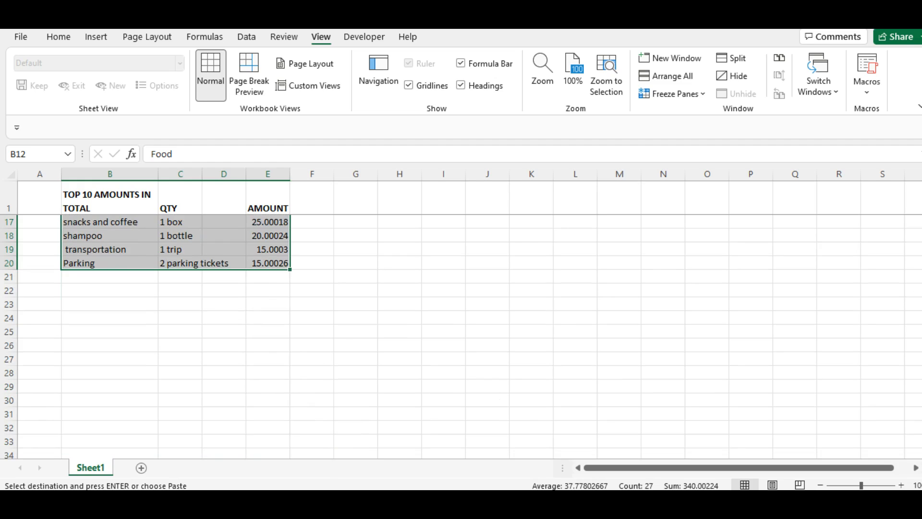
{"action": "scroll", "coordinate": [460, 336], "scroll_direction": "up", "scroll_amount": 3}
{"action": "scroll", "coordinate": [461, 336], "scroll_direction": "up", "scroll_amount": 3}
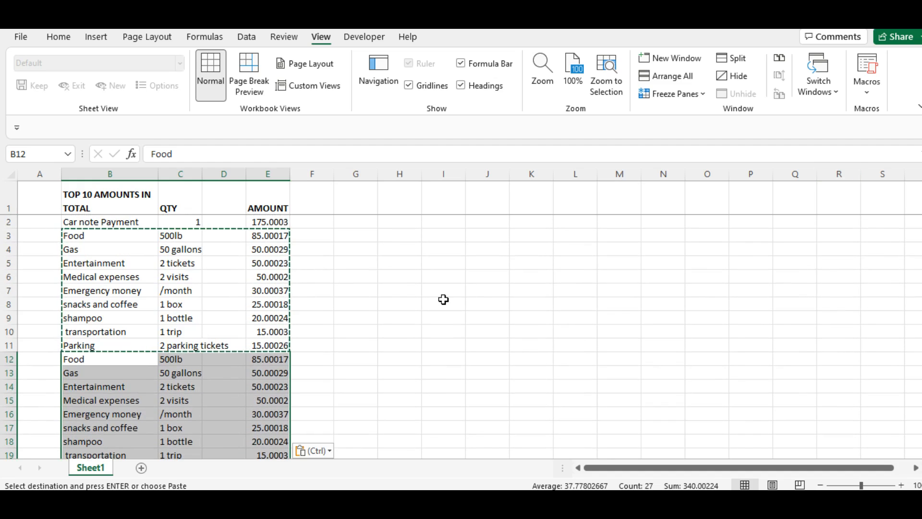
{"action": "left_click", "coordinate": [271, 312]}
{"action": "double_click", "coordinate": [271, 312]}
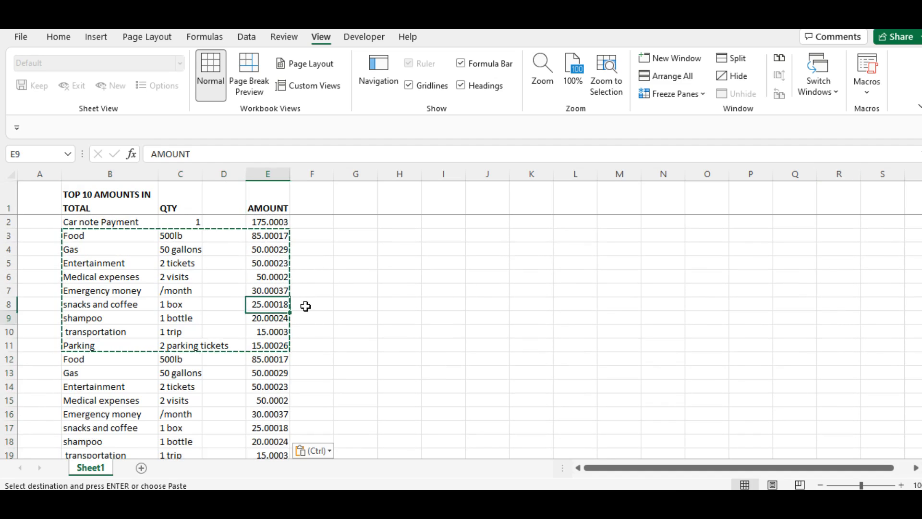
{"action": "double_click", "coordinate": [308, 307]}
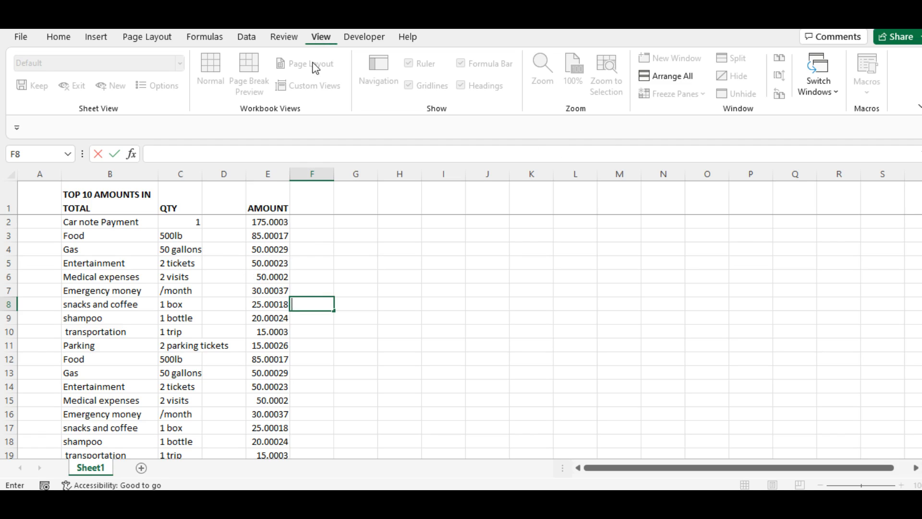
{"action": "left_click", "coordinate": [330, 289]}
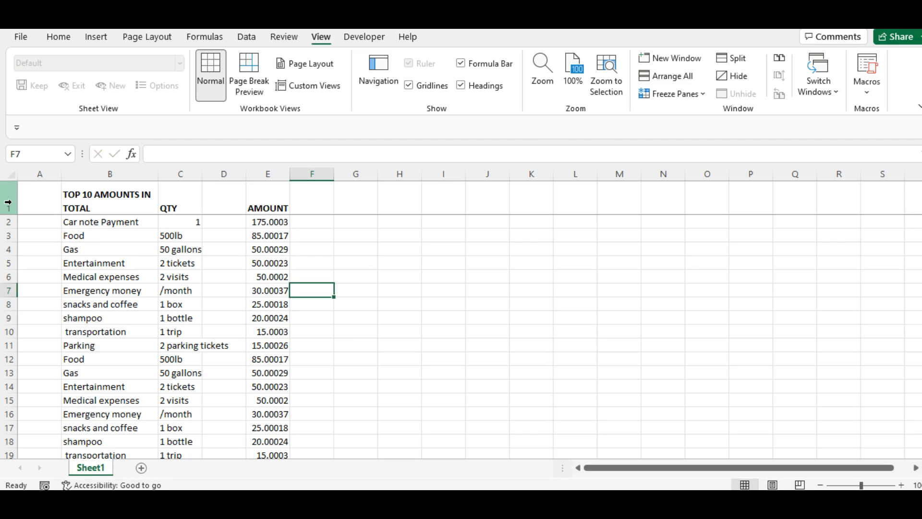
Step: Unfreeze the top row and check how the header behaves while moving through the list
{"action": "left_click", "coordinate": [7, 201]}
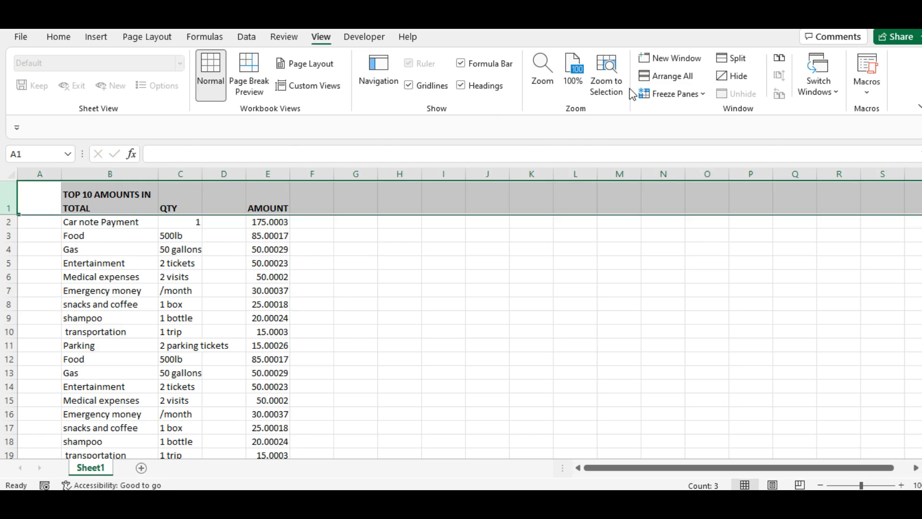
{"action": "left_click", "coordinate": [702, 94]}
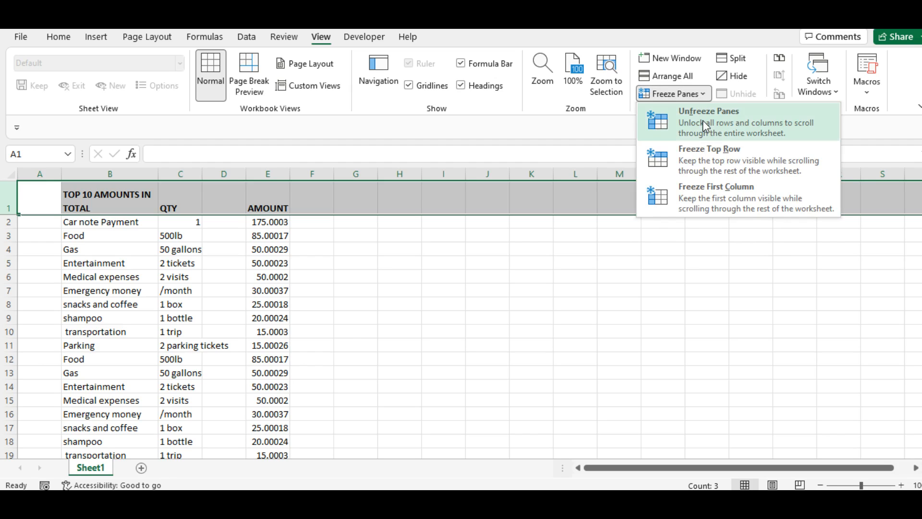
{"action": "left_click", "coordinate": [701, 120]}
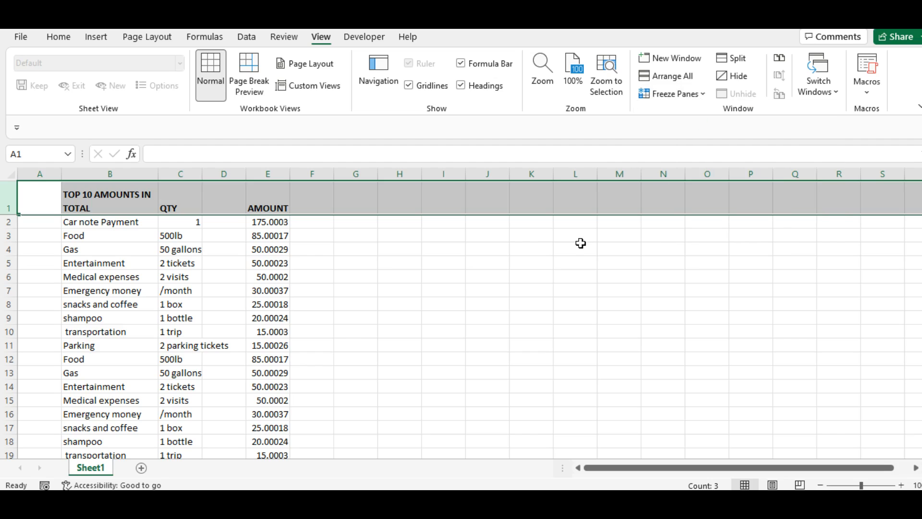
{"action": "left_click", "coordinate": [494, 261]}
{"action": "scroll", "coordinate": [461, 316], "scroll_direction": "down", "scroll_amount": 1}
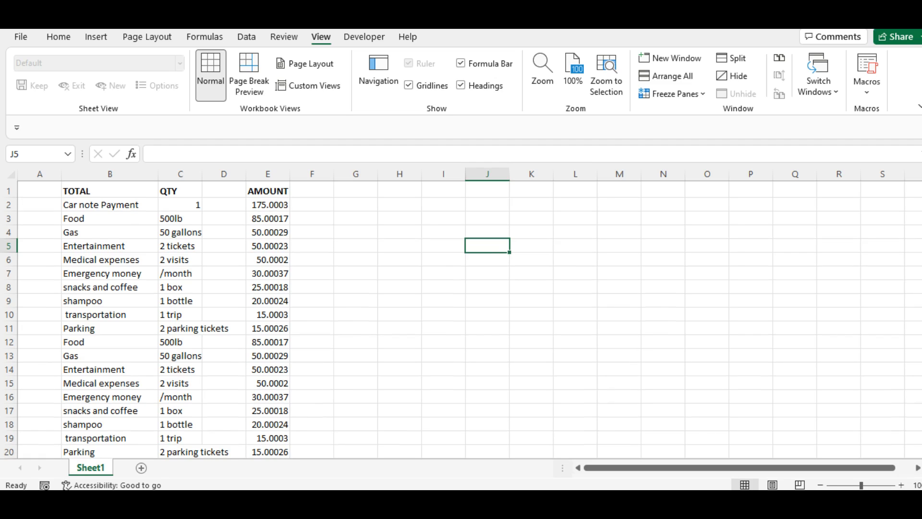
{"action": "scroll", "coordinate": [461, 317], "scroll_direction": "up", "scroll_amount": 1}
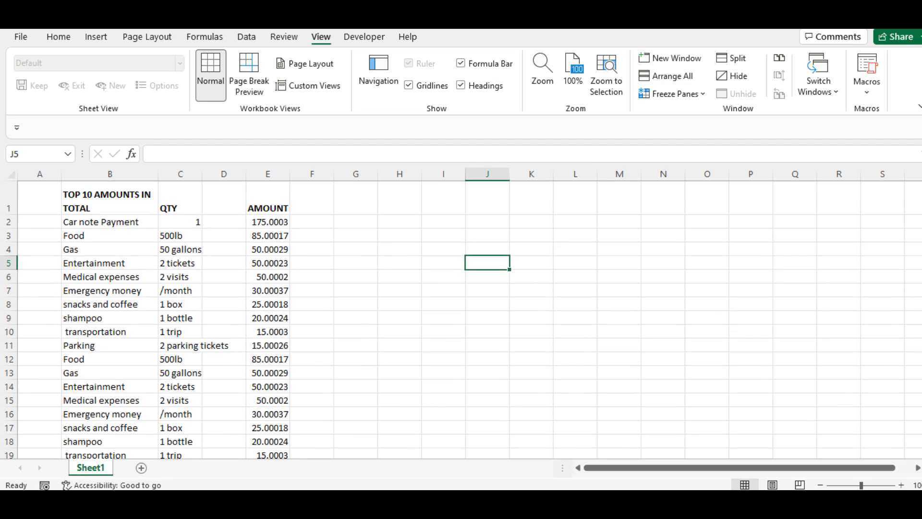
{"action": "scroll", "coordinate": [461, 317], "scroll_direction": "down", "scroll_amount": 1}
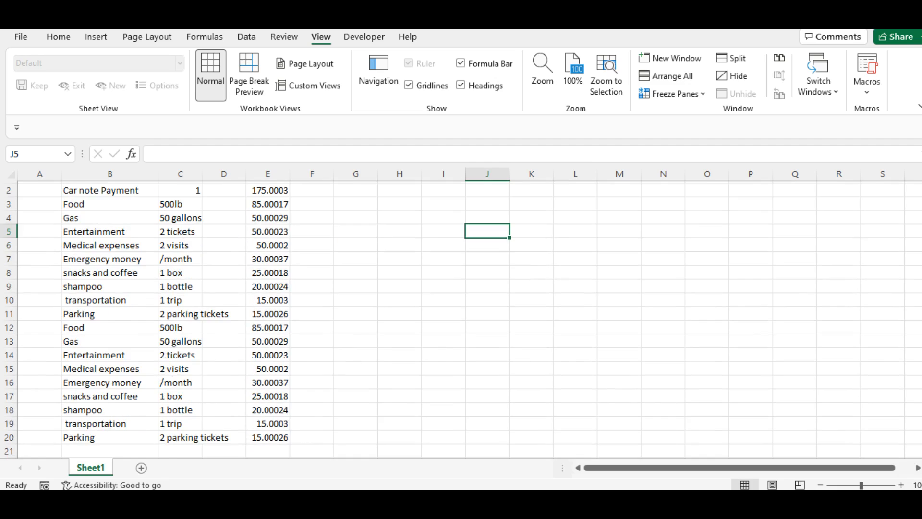
{"action": "scroll", "coordinate": [461, 317], "scroll_direction": "up", "scroll_amount": 1}
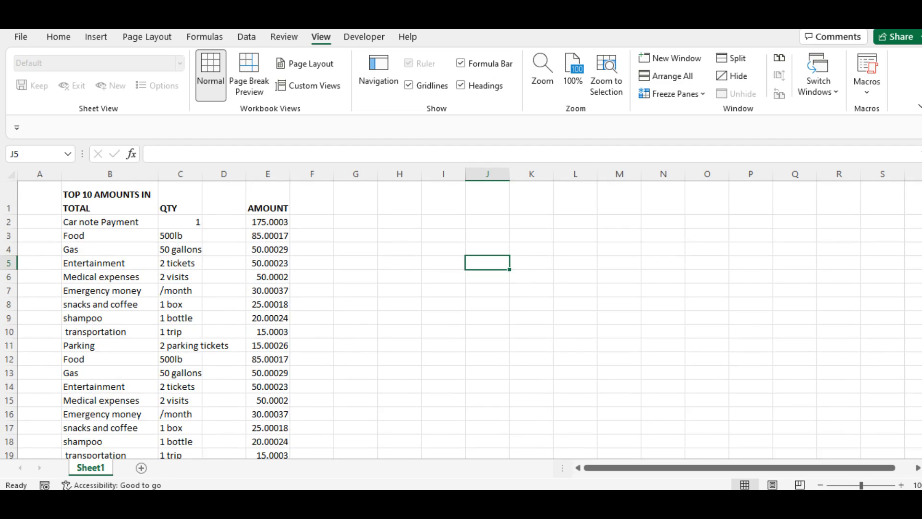
Step: Delete the empty column A so the expense list starts in the first column
{"action": "left_click", "coordinate": [701, 94]}
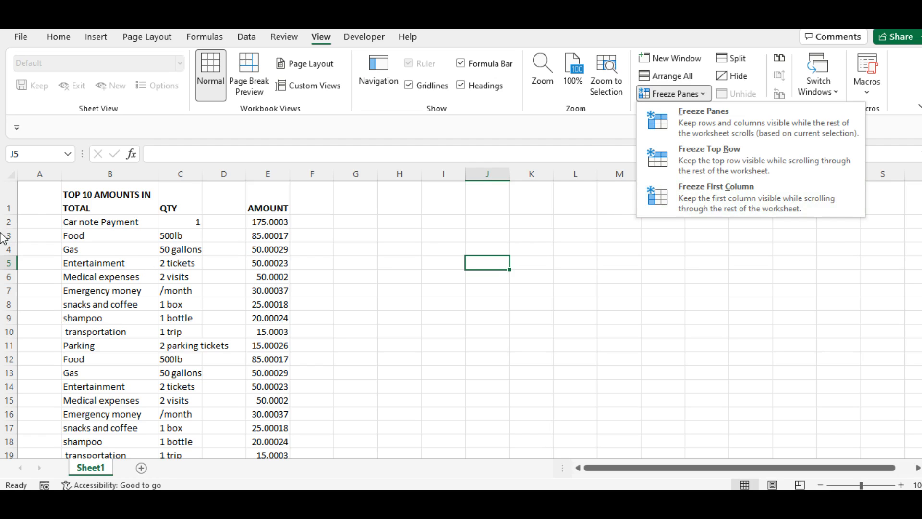
{"action": "left_click", "coordinate": [41, 168]}
{"action": "left_click", "coordinate": [40, 168]}
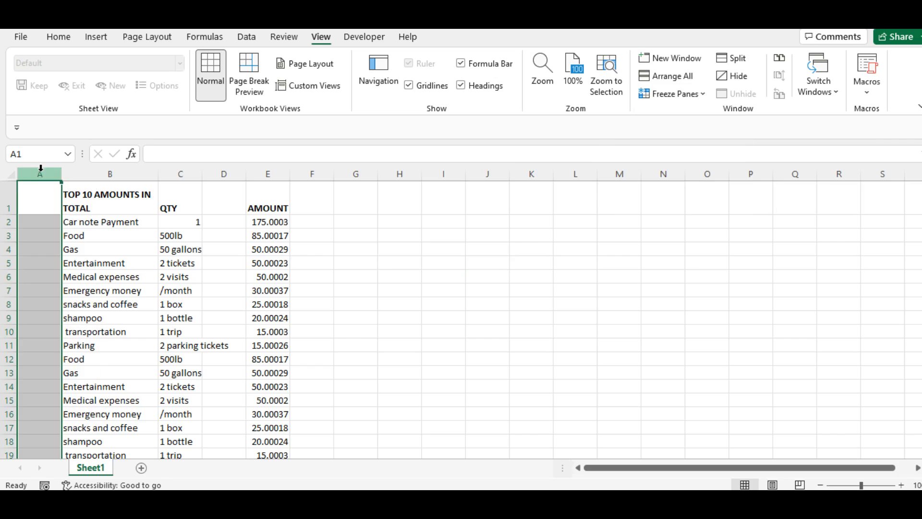
{"action": "right_click", "coordinate": [40, 168]}
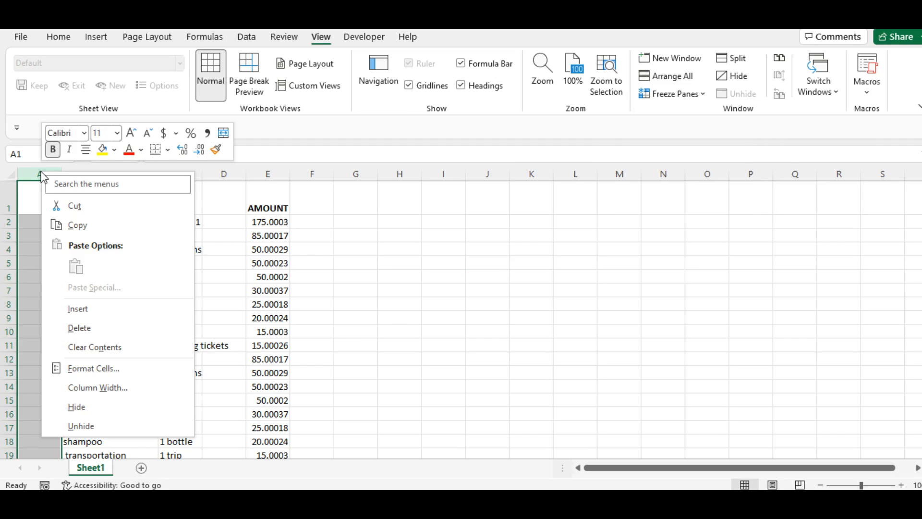
{"action": "left_click", "coordinate": [77, 330]}
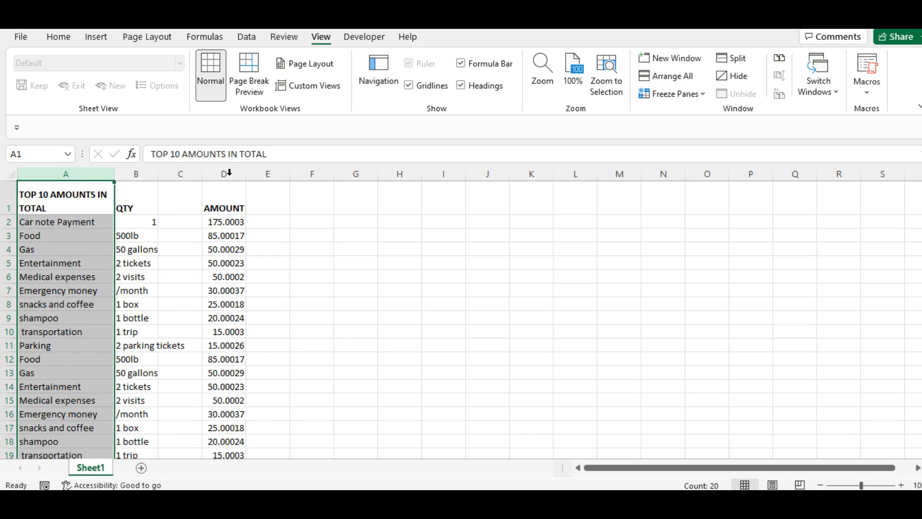
Step: Freeze the first column to test it against sideways movement, and unfreeze it again
{"action": "left_click", "coordinate": [702, 94]}
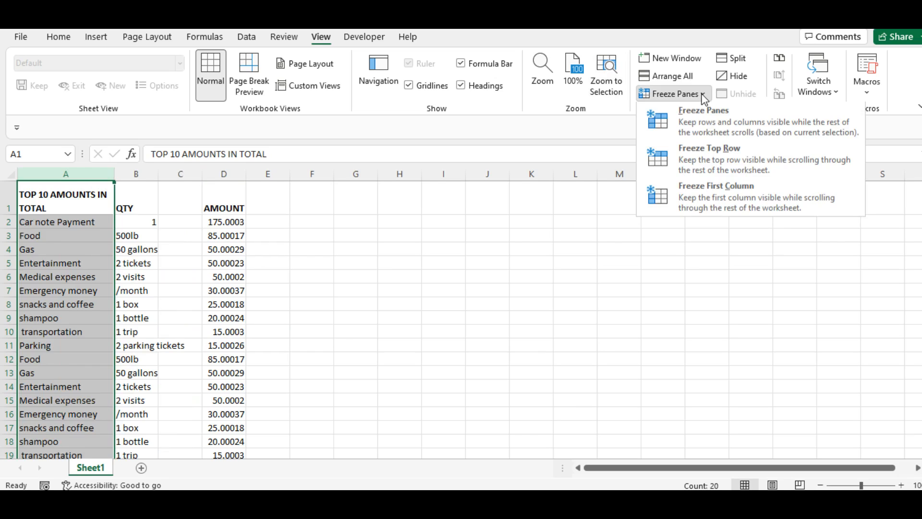
{"action": "left_click", "coordinate": [712, 206]}
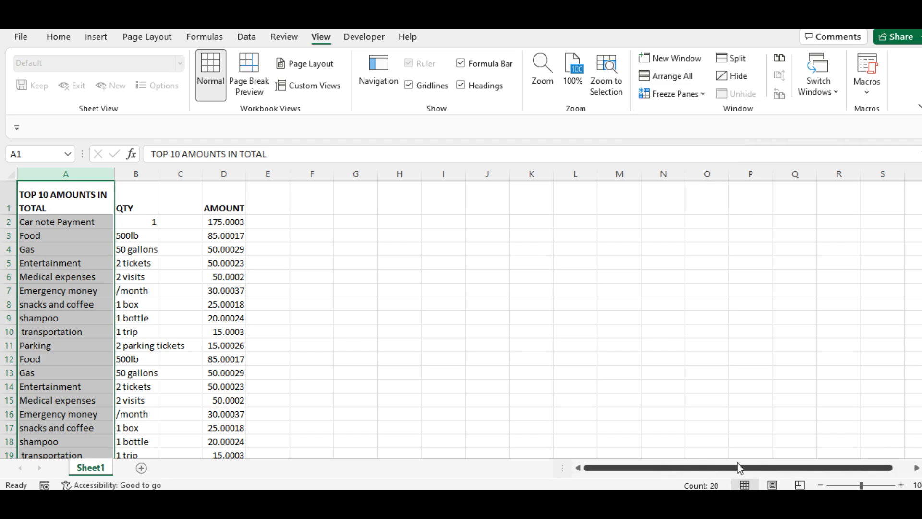
{"action": "left_click_drag", "start_coordinate": [851, 465], "coordinate": [921, 467]}
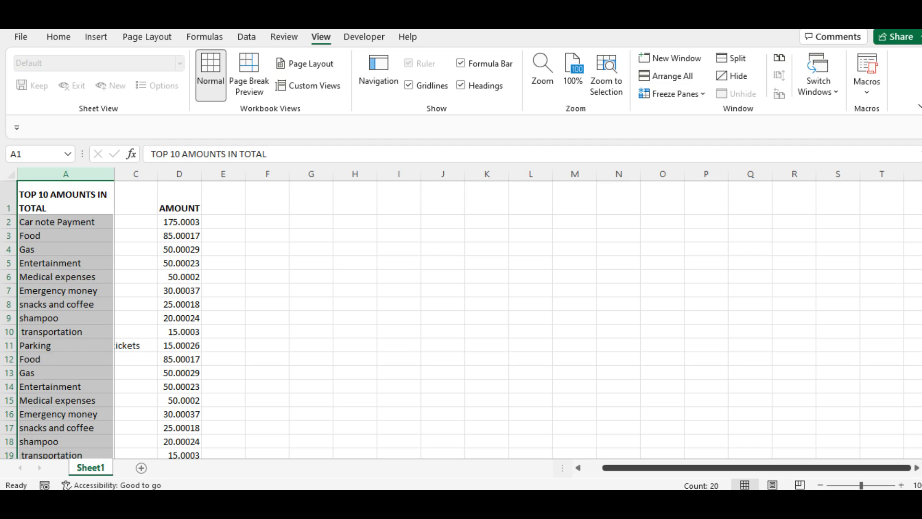
{"action": "left_click_drag", "start_coordinate": [921, 467], "coordinate": [816, 483]}
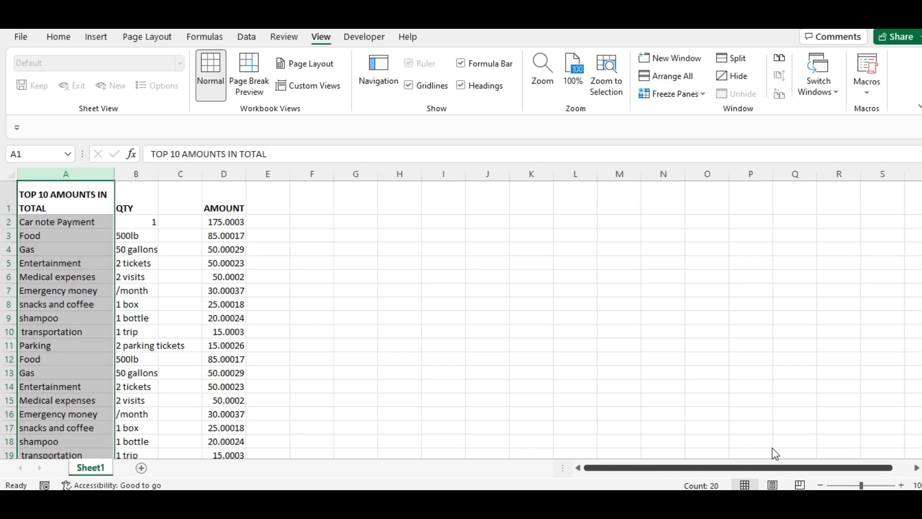
{"action": "left_click_drag", "start_coordinate": [885, 478], "coordinate": [679, 481]}
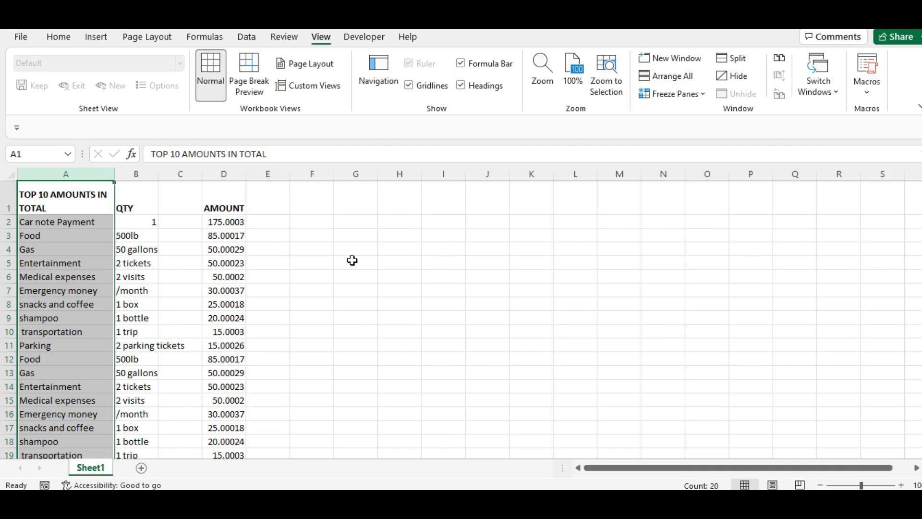
{"action": "left_click", "coordinate": [699, 94]}
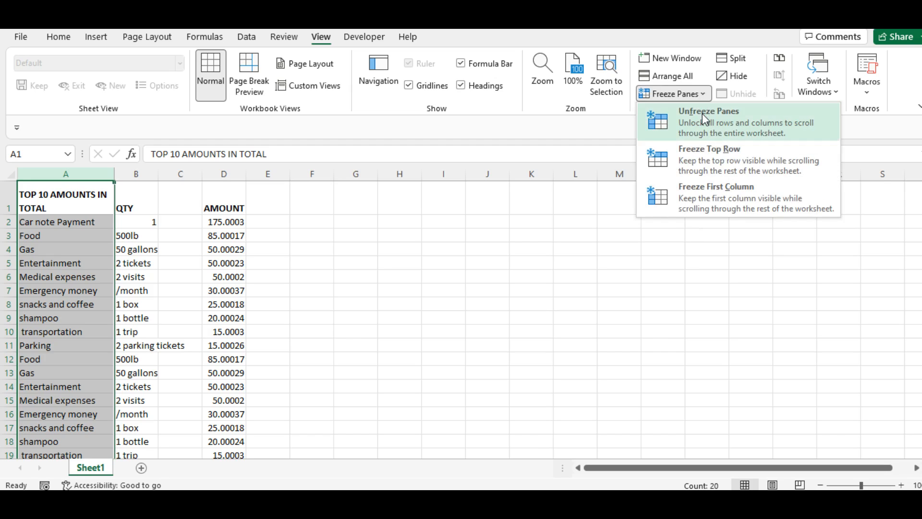
{"action": "left_click", "coordinate": [704, 118]}
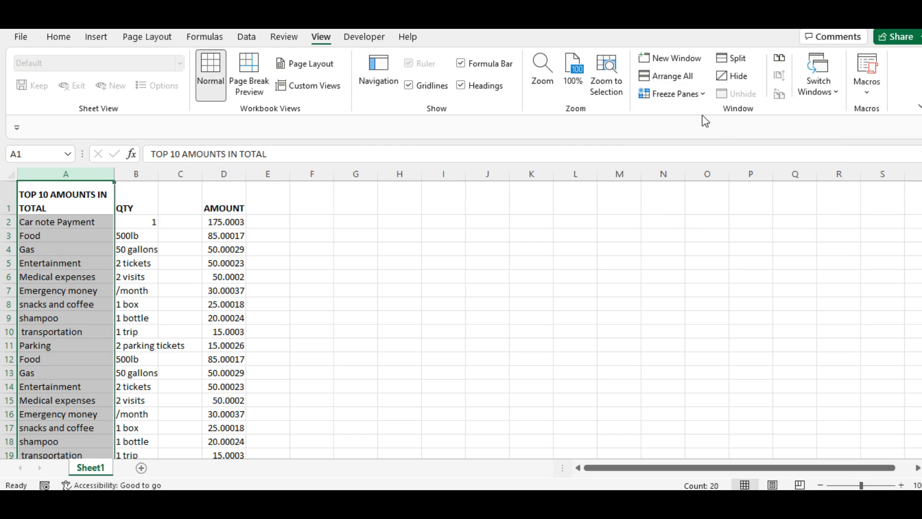
Step: Freeze the panes at cell H8 to test the locked rows and columns, and unfreeze them again
{"action": "left_click", "coordinate": [410, 300]}
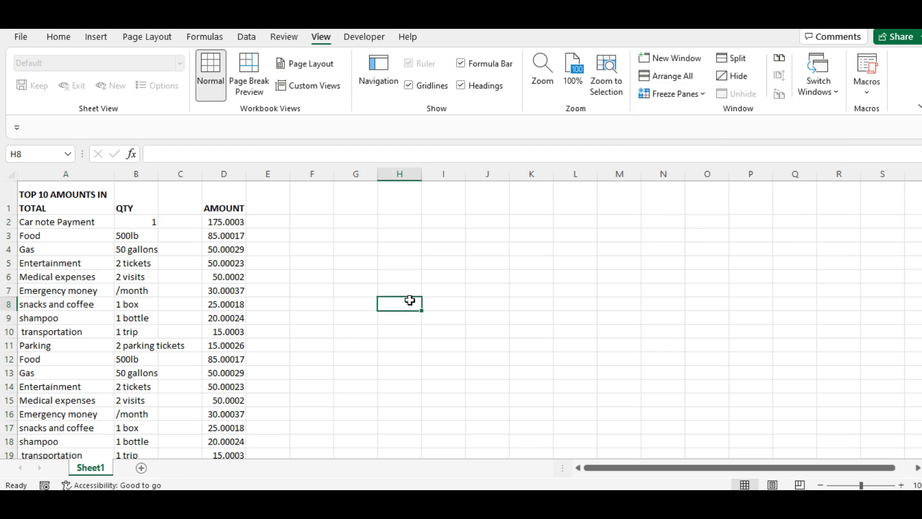
{"action": "left_click", "coordinate": [702, 95]}
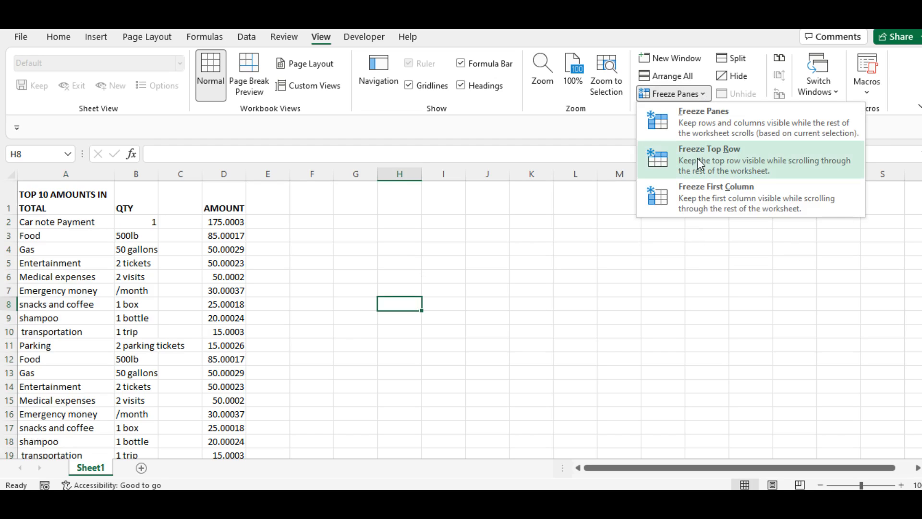
{"action": "left_click", "coordinate": [701, 119]}
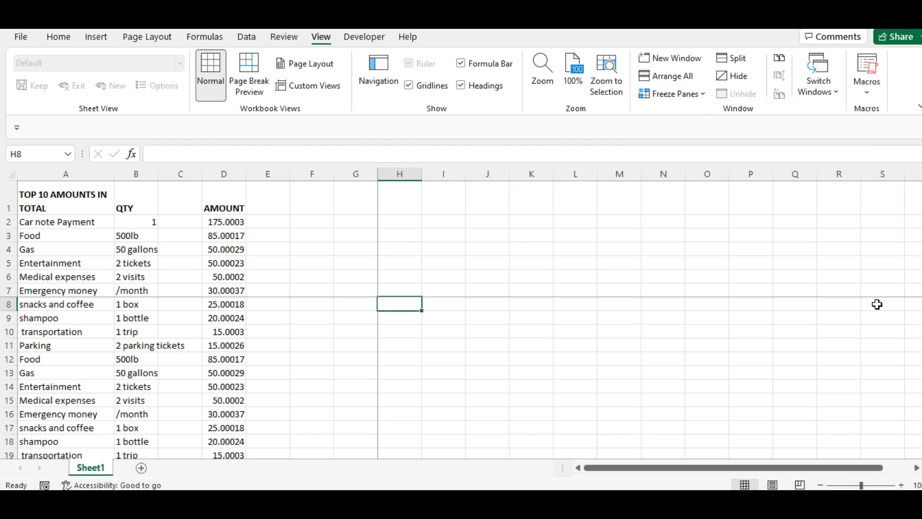
{"action": "scroll", "coordinate": [461, 377], "scroll_direction": "down", "scroll_amount": 1}
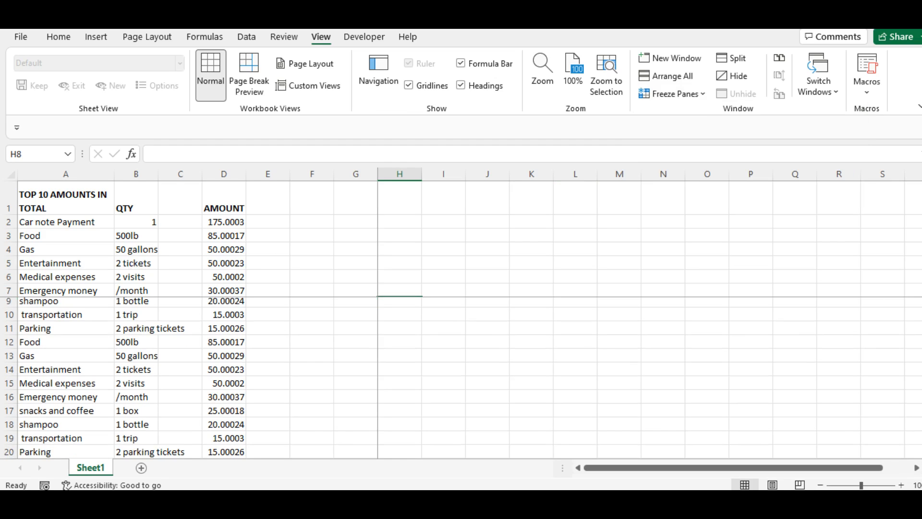
{"action": "scroll", "coordinate": [461, 377], "scroll_direction": "up", "scroll_amount": 1}
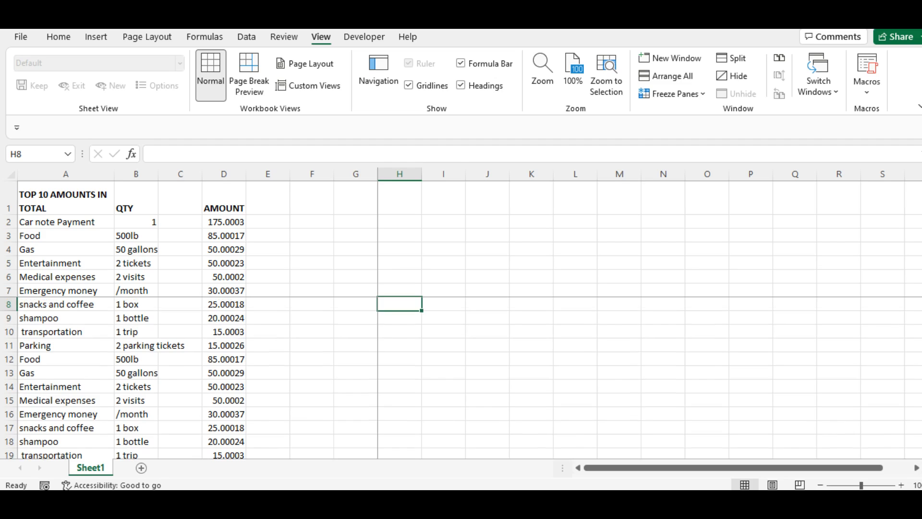
{"action": "left_click", "coordinate": [704, 95]}
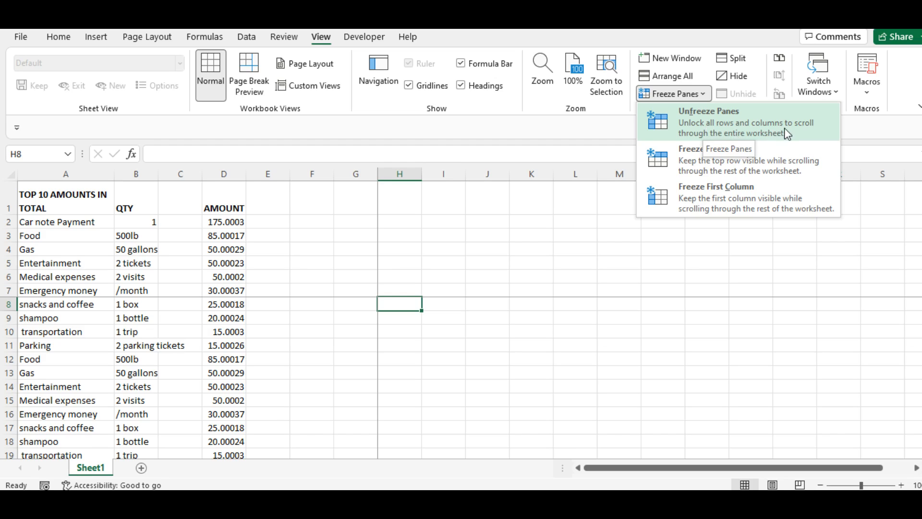
{"action": "left_click", "coordinate": [703, 120]}
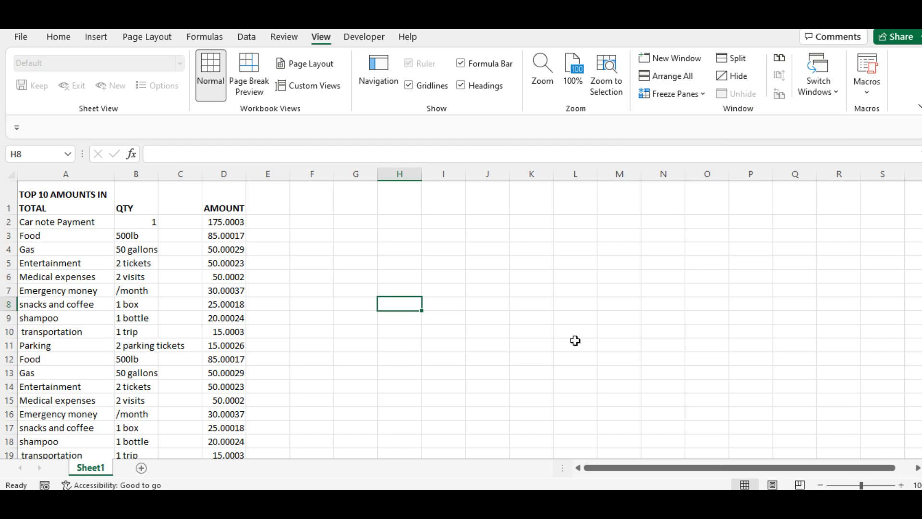